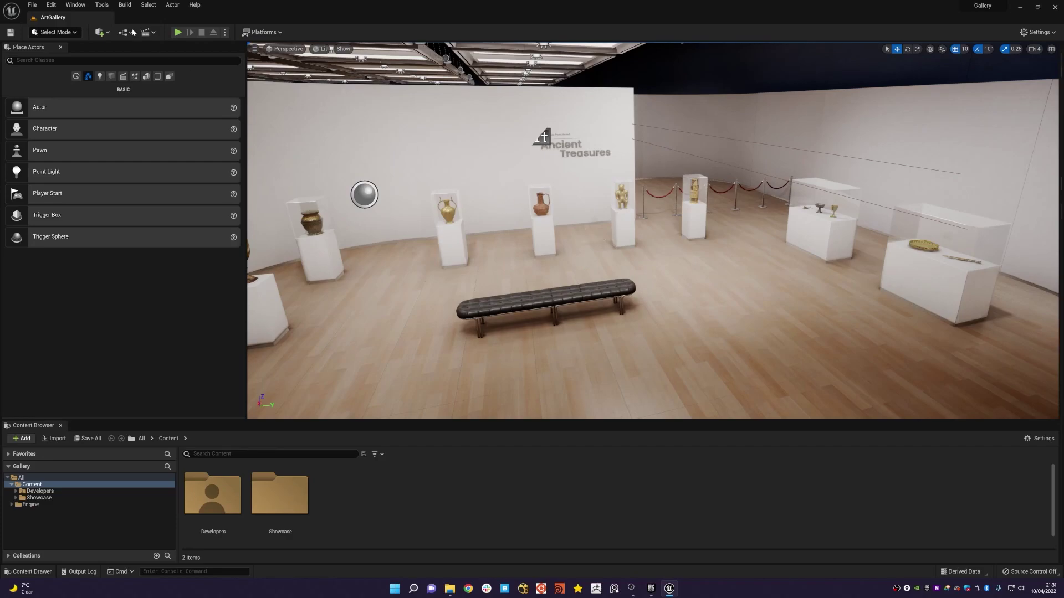
# Enable the Pixel Streaming plugin in Edit > Plugins, then close the plugin browser
pyautogui.click(51, 6)
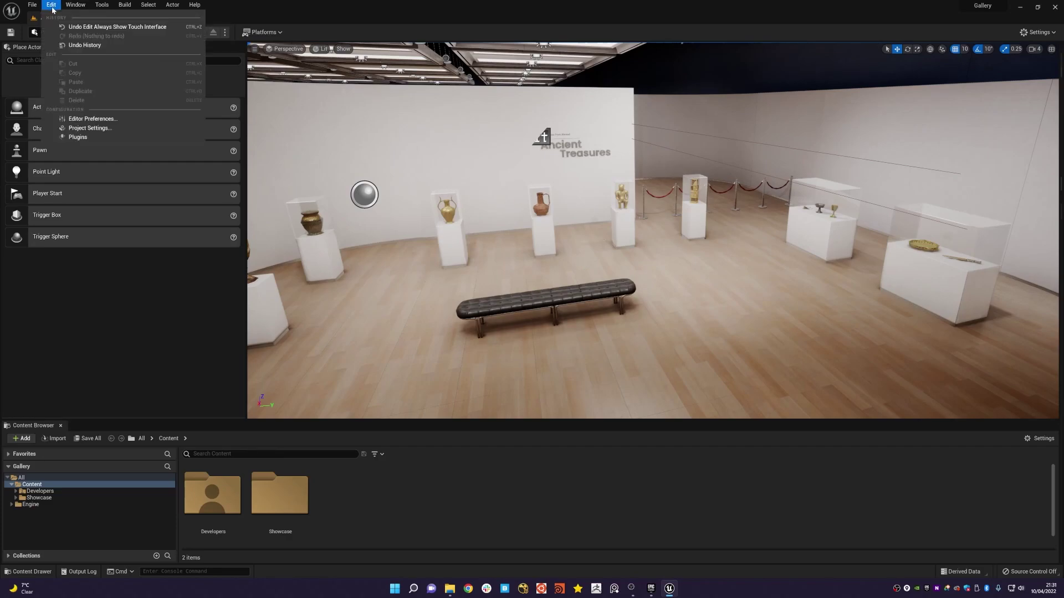
pyautogui.click(105, 138)
pyautogui.write('pixe')
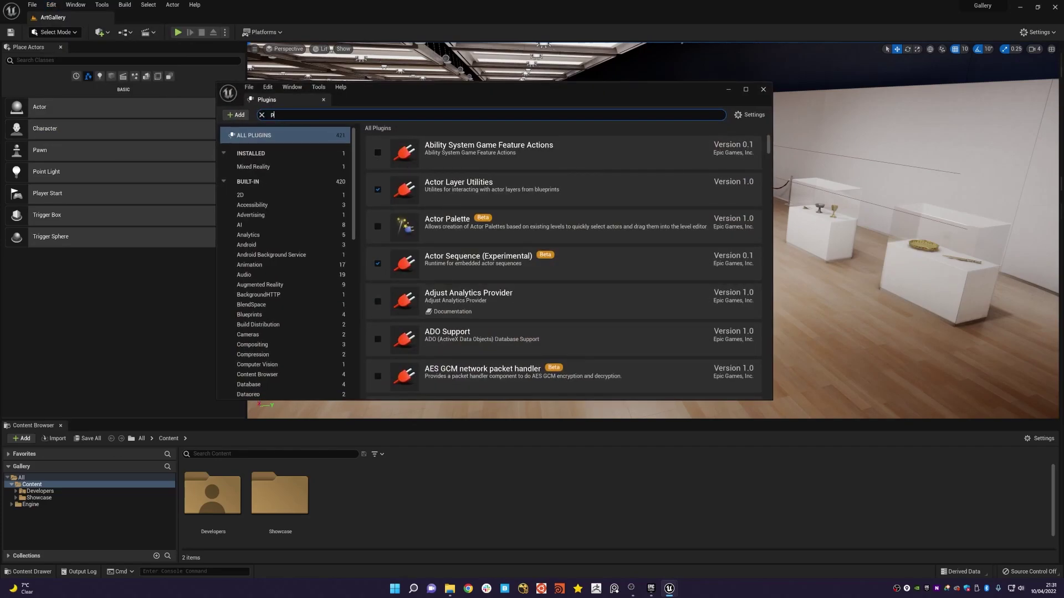
pyautogui.write('l')
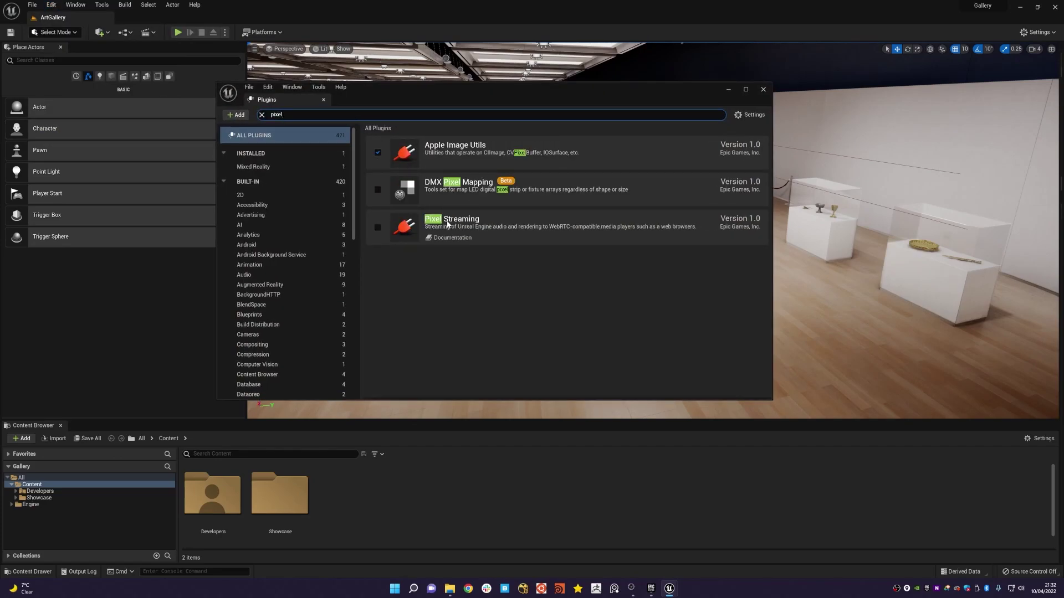
pyautogui.click(378, 227)
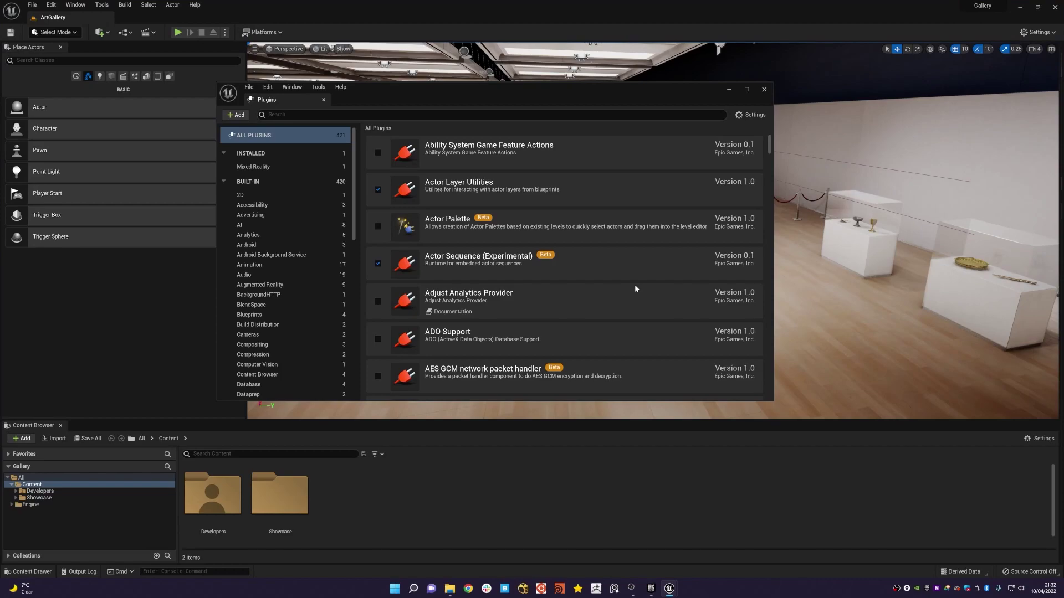
pyautogui.click(764, 89)
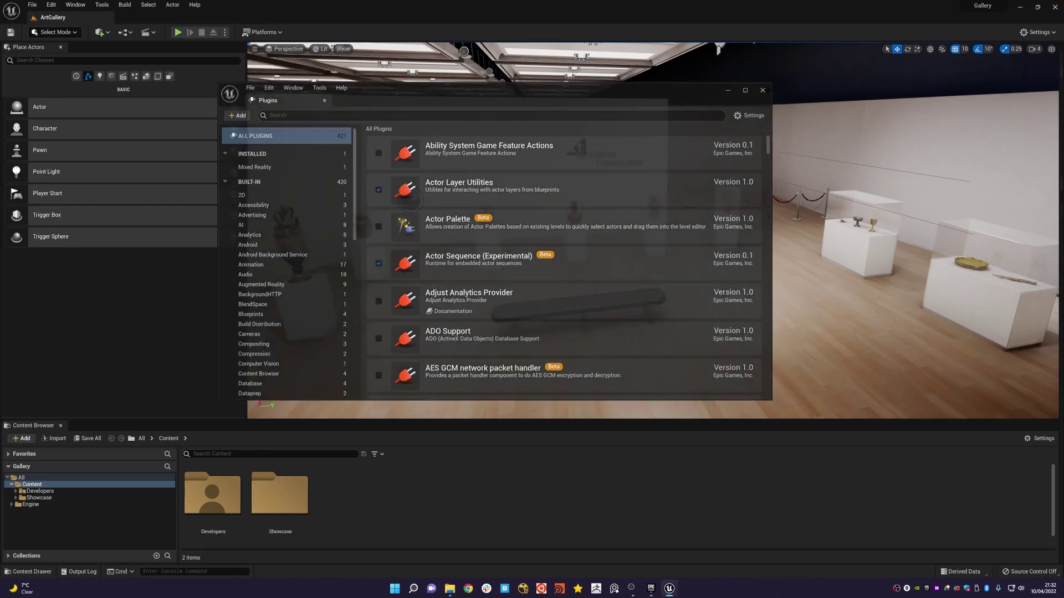
# Turn on Always Show Touch Interface in the mobile Project Settings, then close Project Settings
pyautogui.click(276, 34)
pyautogui.moveTo(296, 101)
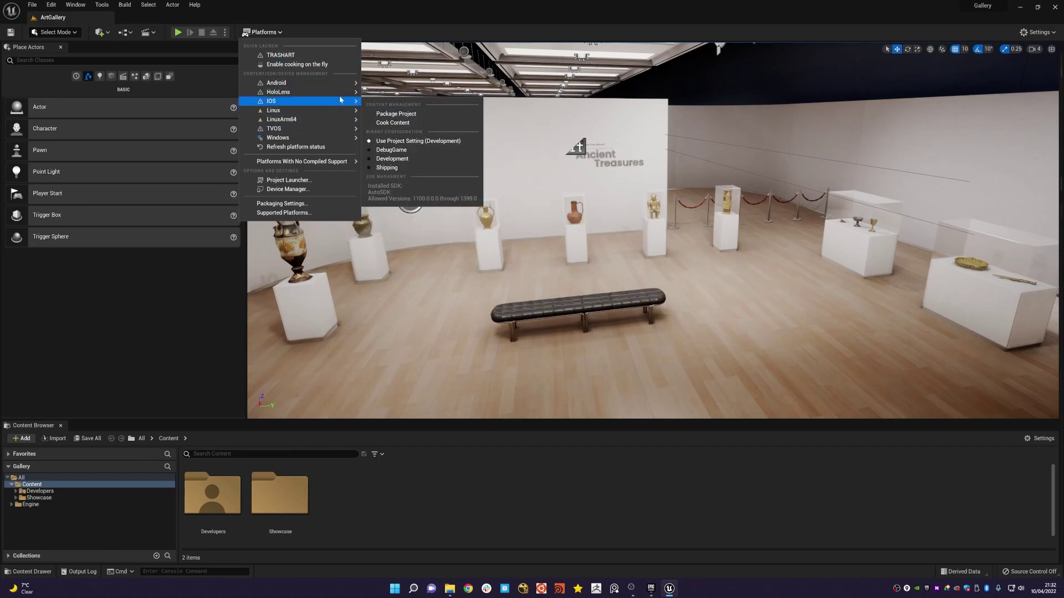
pyautogui.moveTo(276, 82)
pyautogui.click(329, 16)
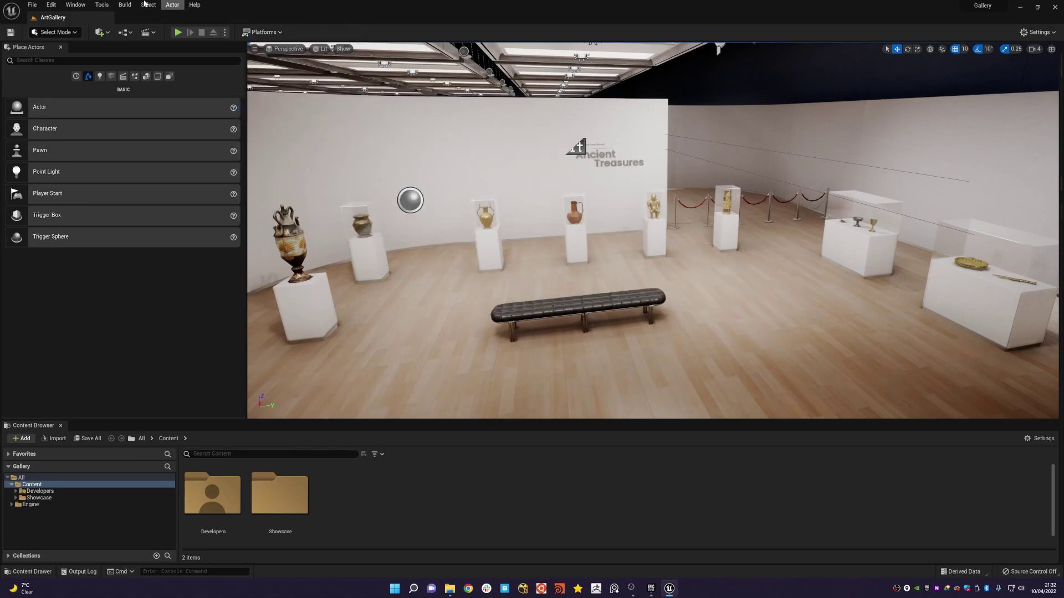
pyautogui.click(51, 5)
pyautogui.click(109, 130)
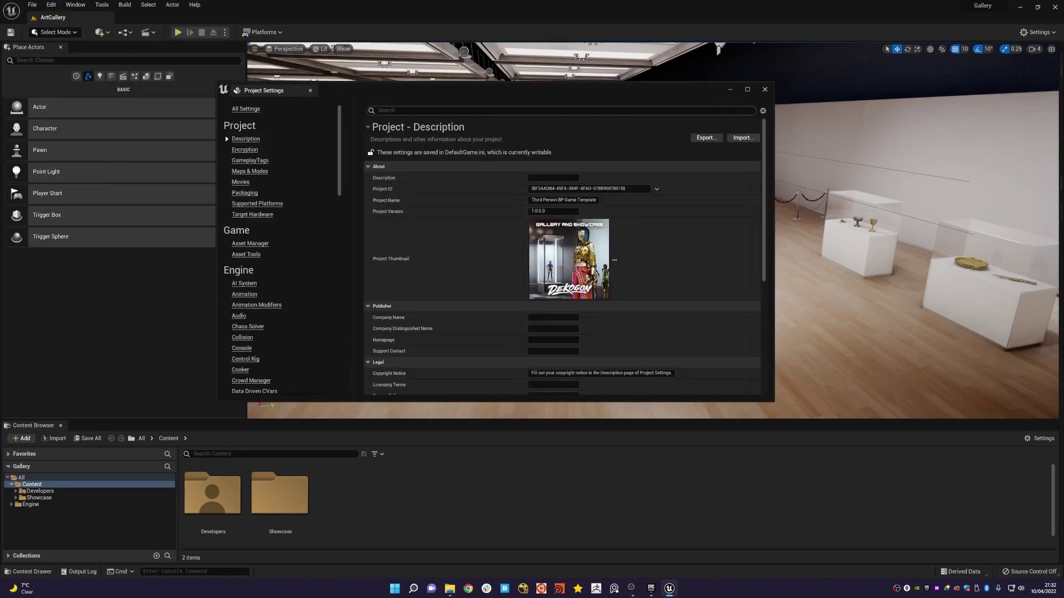
pyautogui.click(396, 109)
pyautogui.write('mobile')
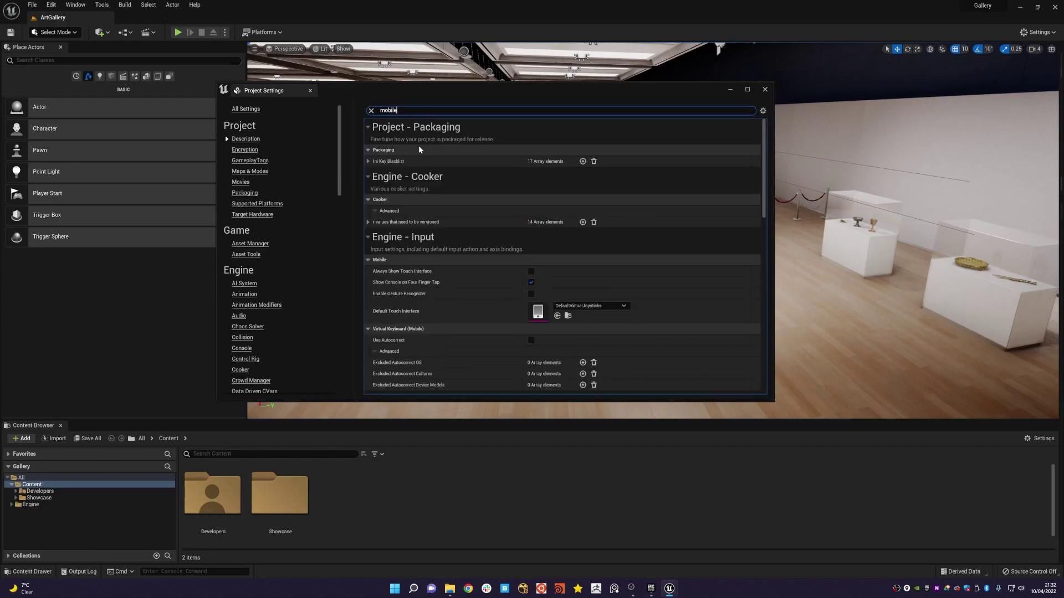
pyautogui.click(532, 271)
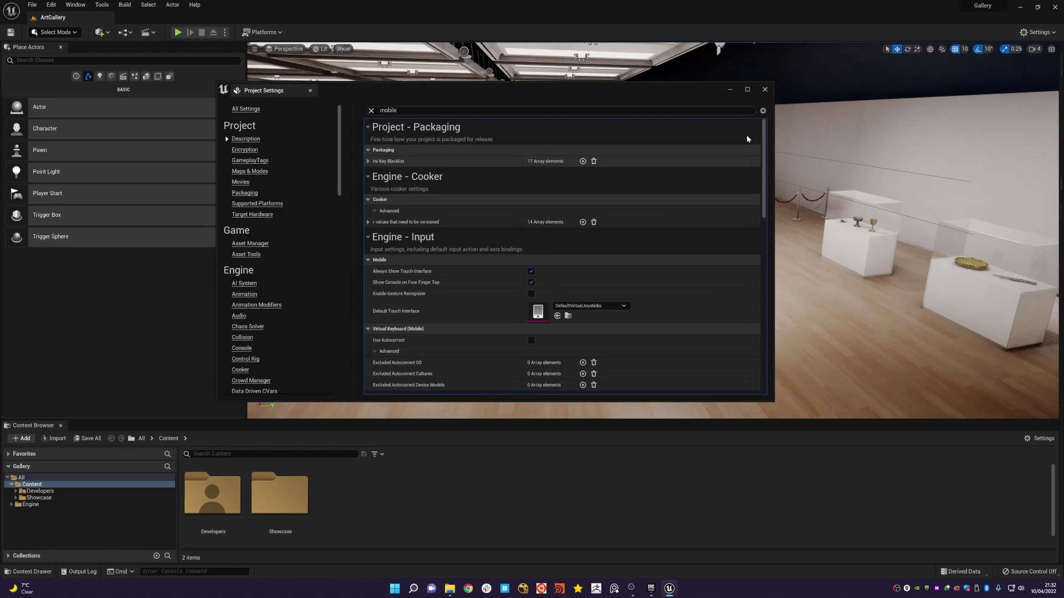
pyautogui.click(764, 90)
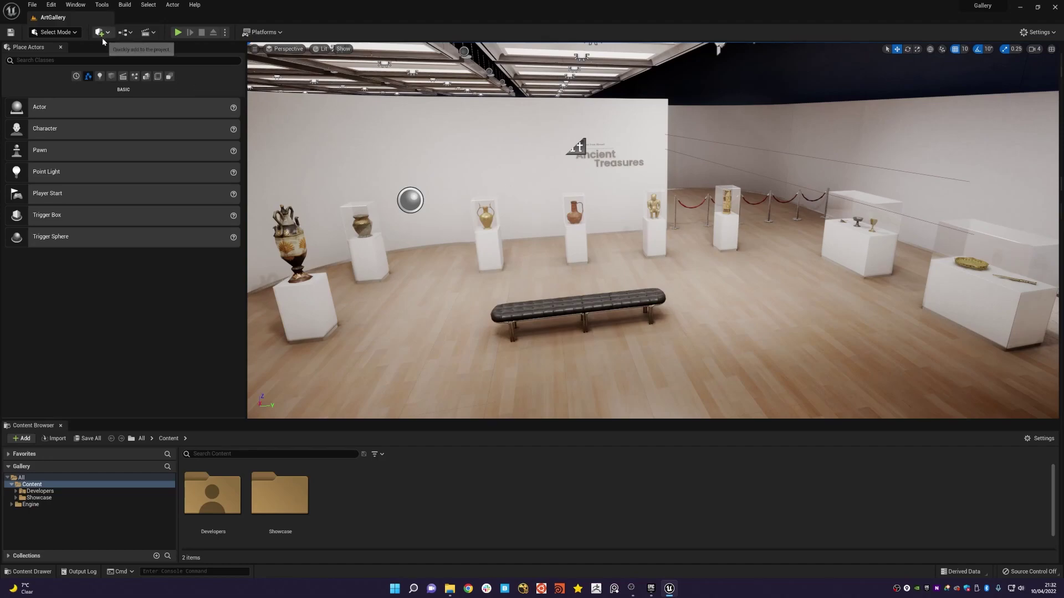
# Start packaging the project for Linux and browse to E:\Unreal\Gallery
pyautogui.click(266, 33)
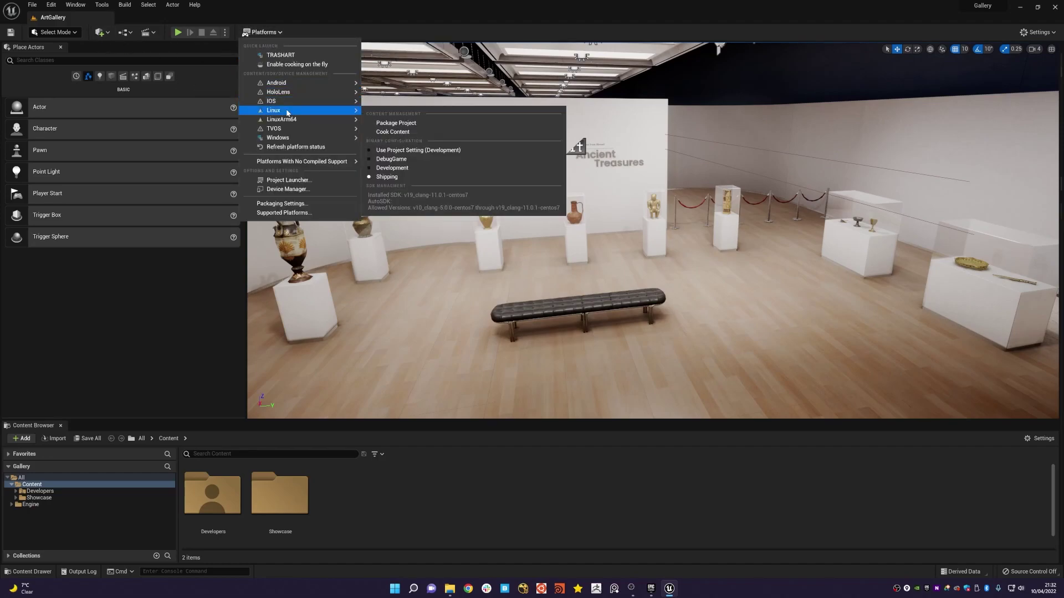
pyautogui.moveTo(274, 111)
pyautogui.click(396, 123)
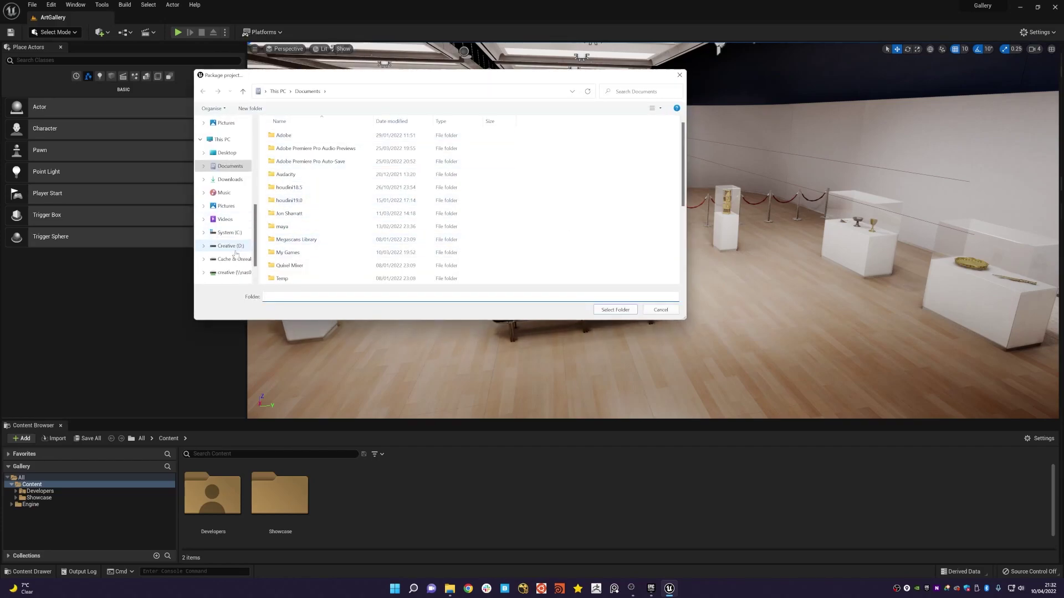
pyautogui.click(234, 258)
pyautogui.doubleClick(283, 201)
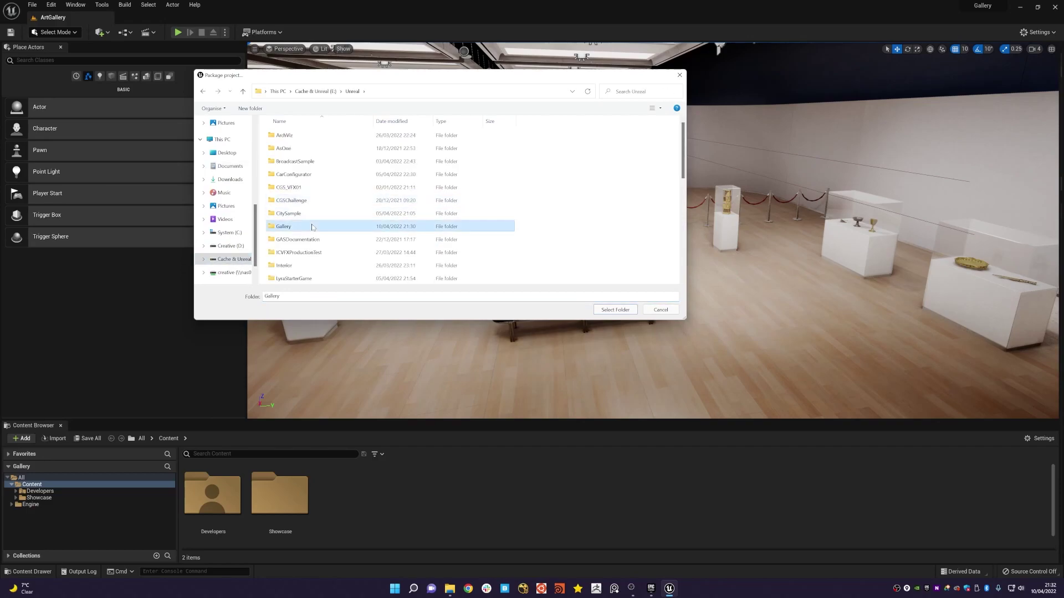
pyautogui.doubleClick(287, 226)
# Create a Packages folder in Gallery and choose it as the packaging output folder
pyautogui.rightClick(360, 283)
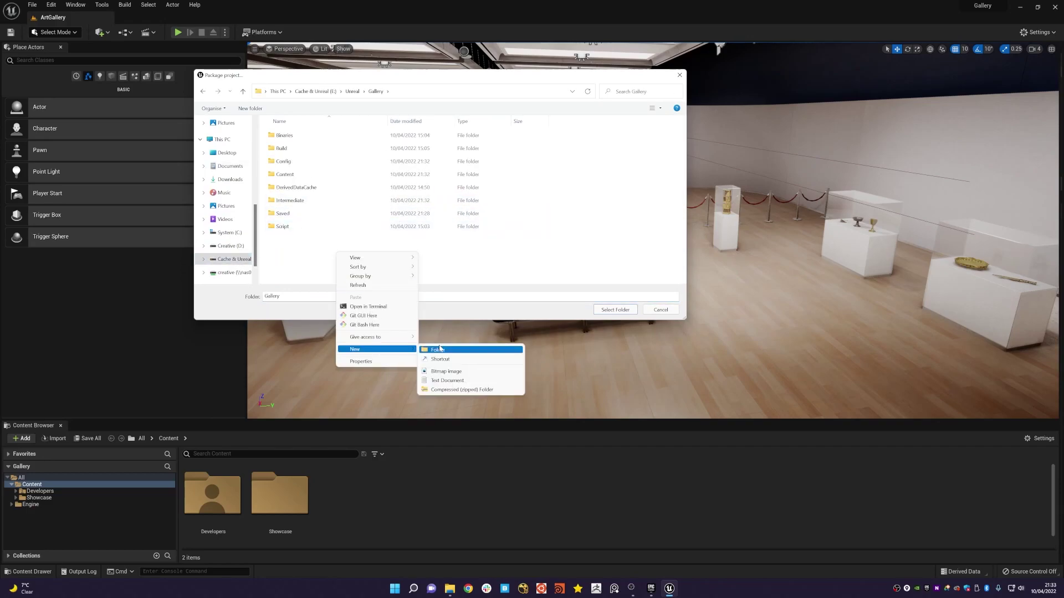
pyautogui.click(433, 348)
pyautogui.write('Packages')
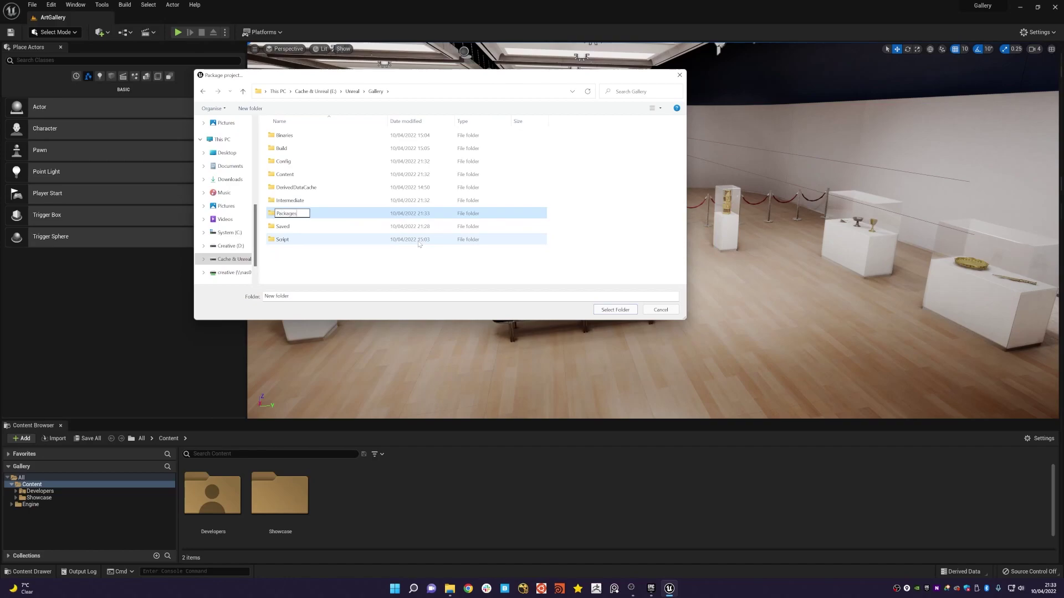
pyautogui.press('Return')
pyautogui.press('Return')
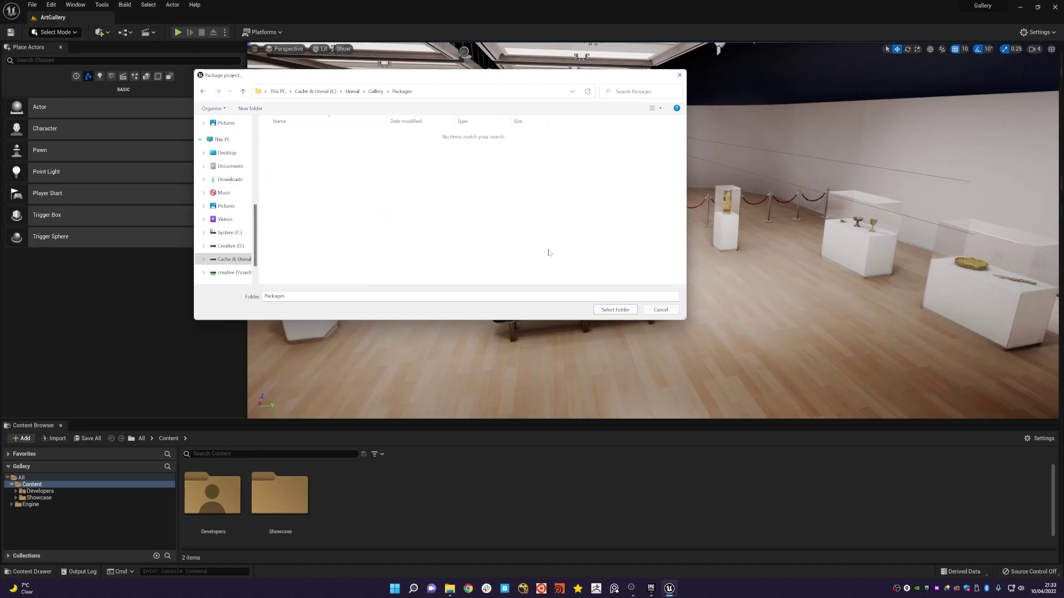
pyautogui.click(615, 310)
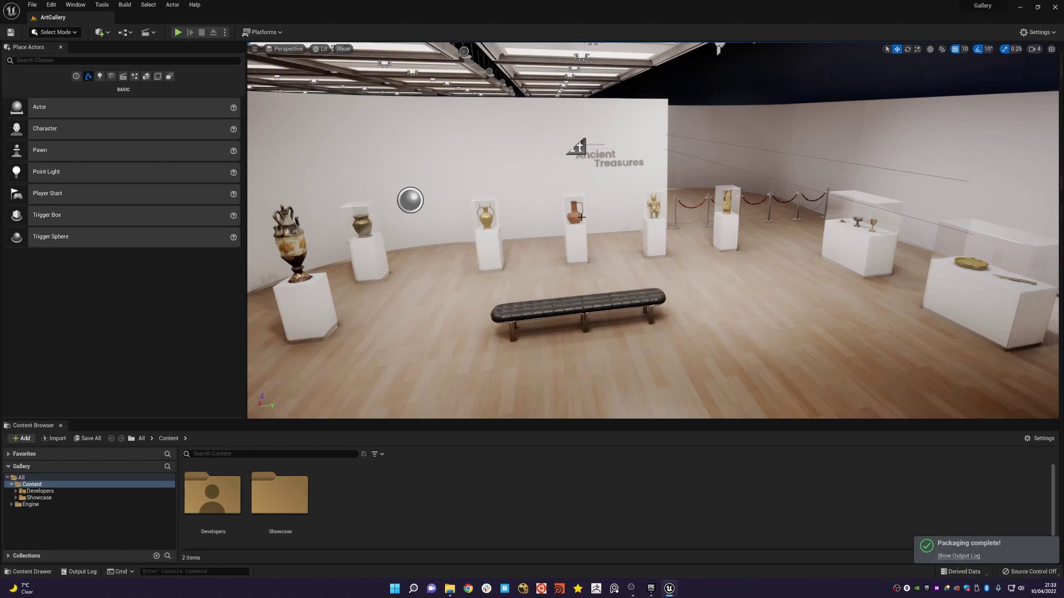
# Zip the Linux build folder in Gallery\Packages into Gallery.zip
pyautogui.click(450, 588)
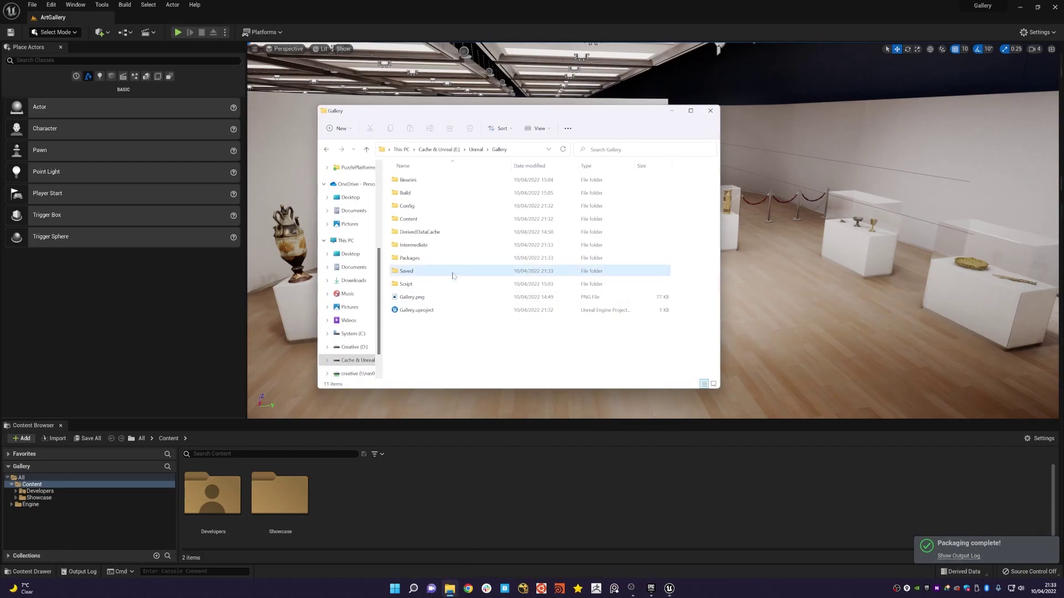
pyautogui.doubleClick(420, 261)
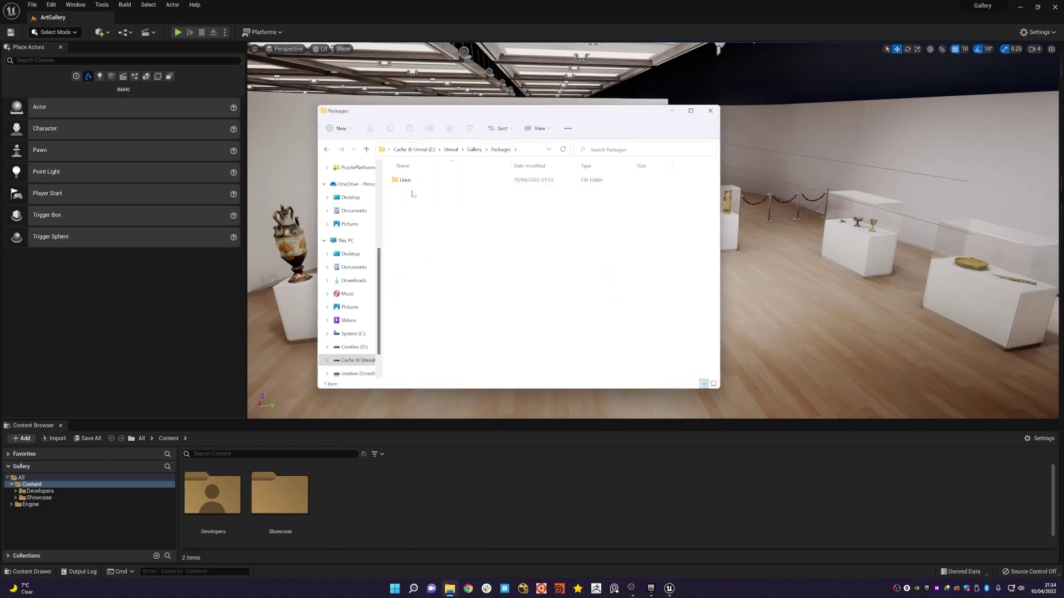
pyautogui.rightClick(404, 183)
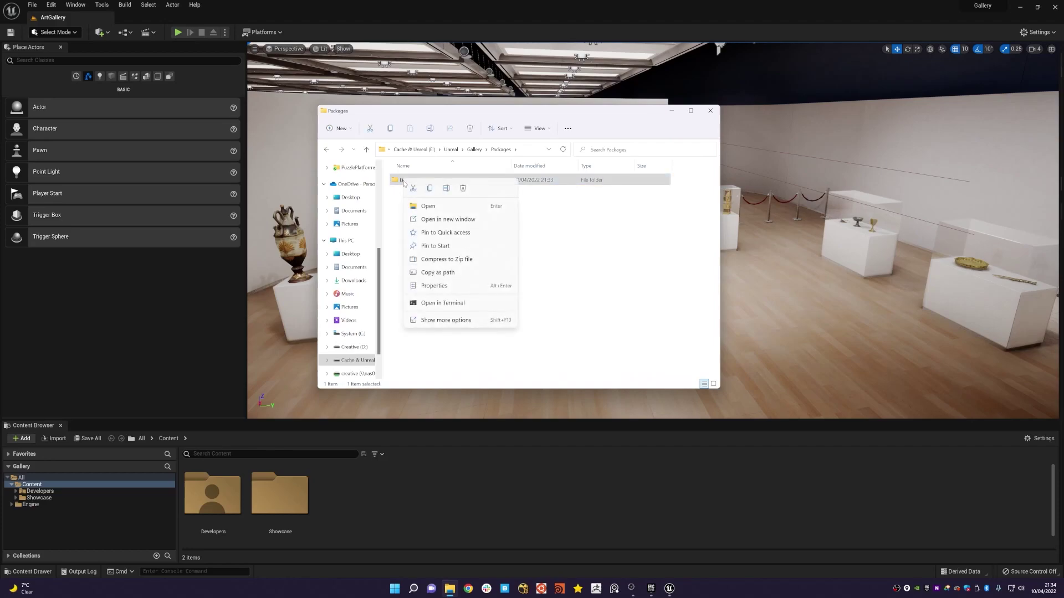
pyautogui.click(454, 260)
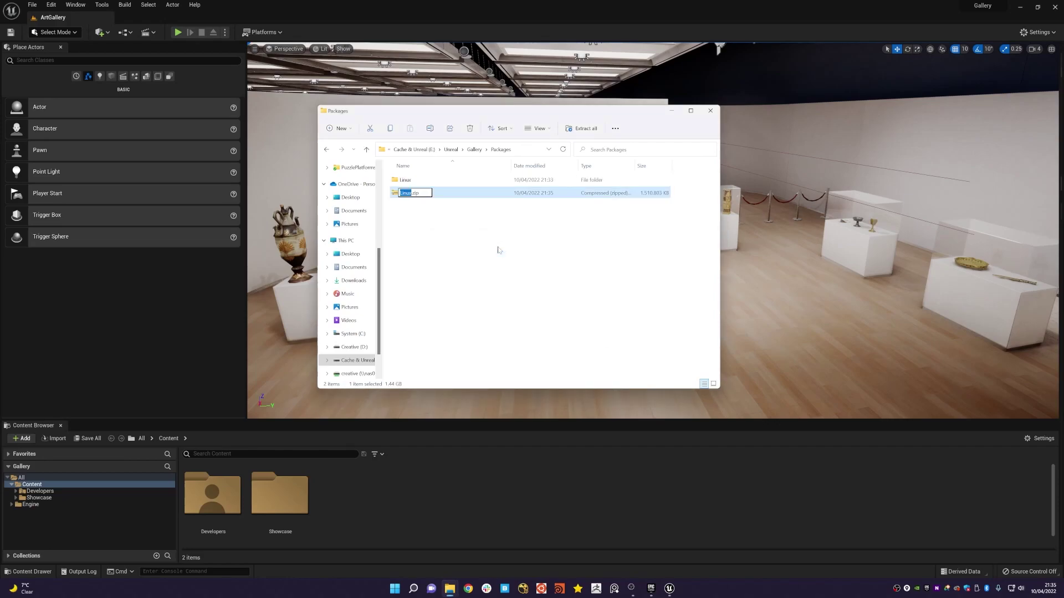
pyautogui.write('Gallery')
pyautogui.press('Return')
pyautogui.click(468, 589)
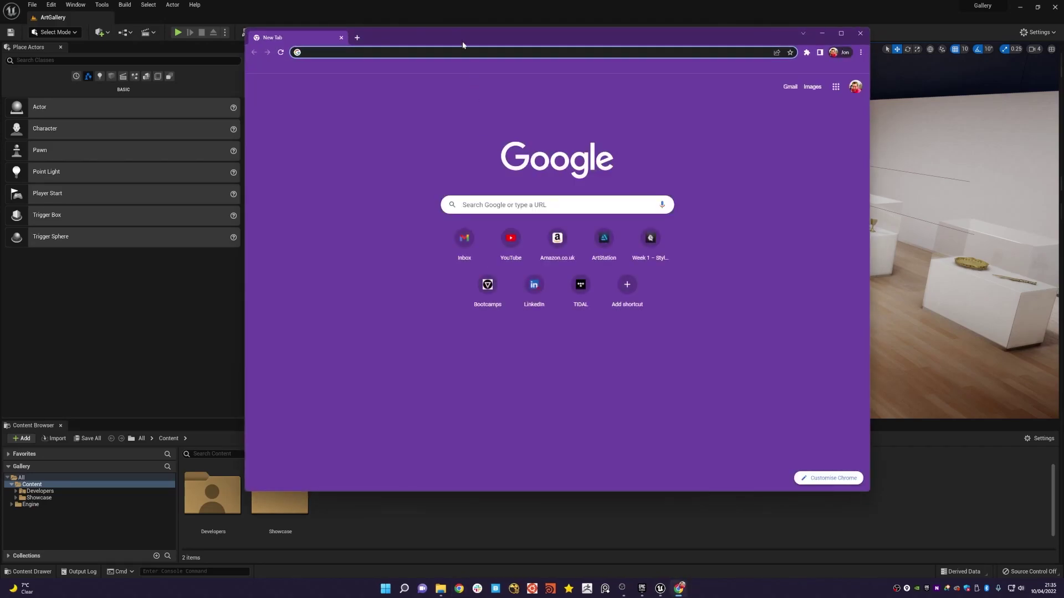
# On make.live, create project 'gallery' with 3 max instances and public access, then continue
pyautogui.moveTo(463, 41); pyautogui.dragTo(475, 53)
pyautogui.write('make.live')
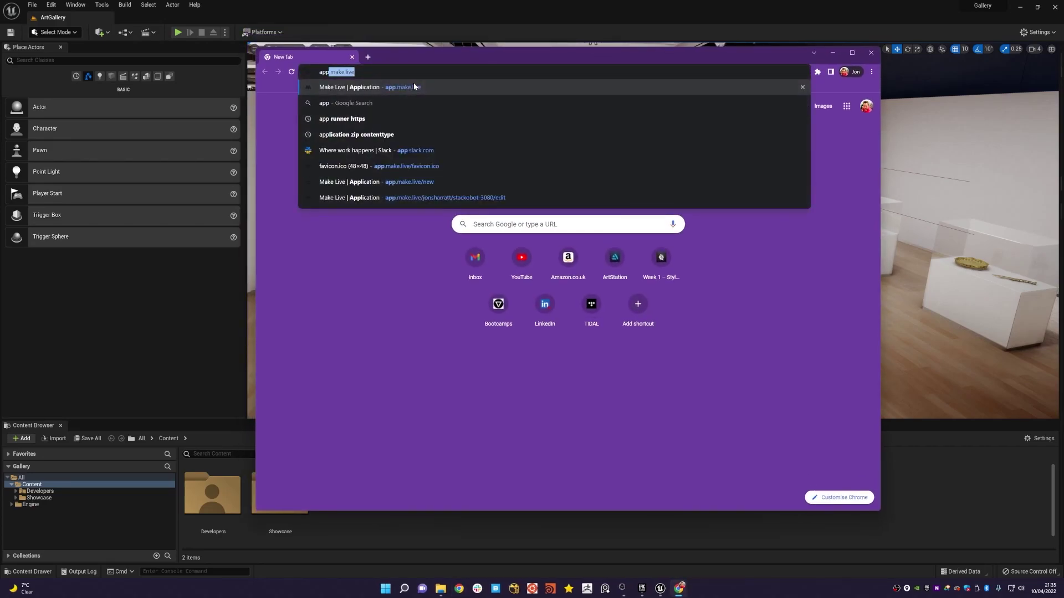
pyautogui.press('Return')
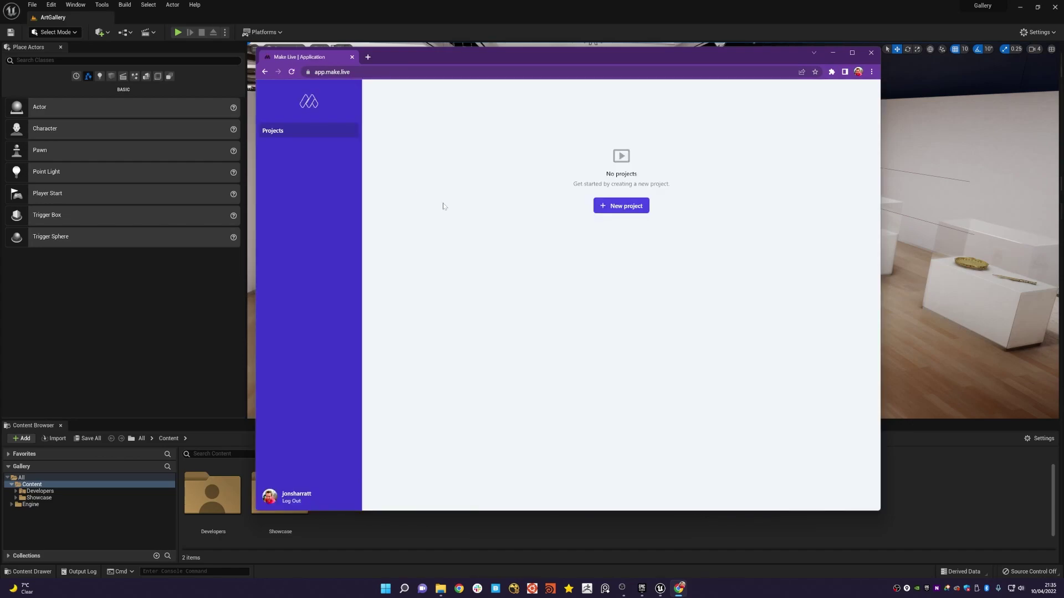
pyautogui.click(621, 206)
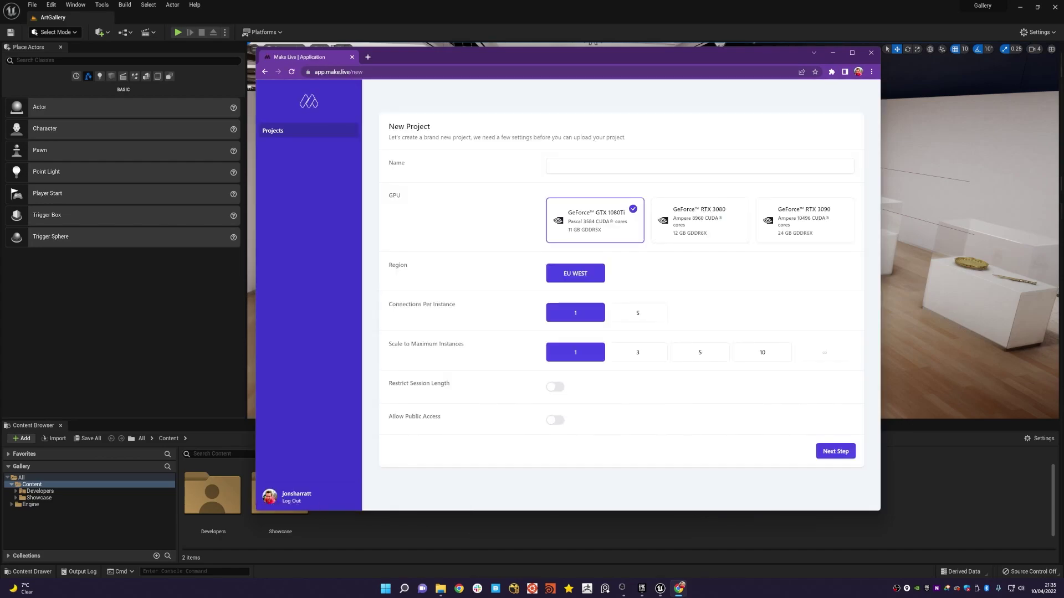
pyautogui.write('gallery')
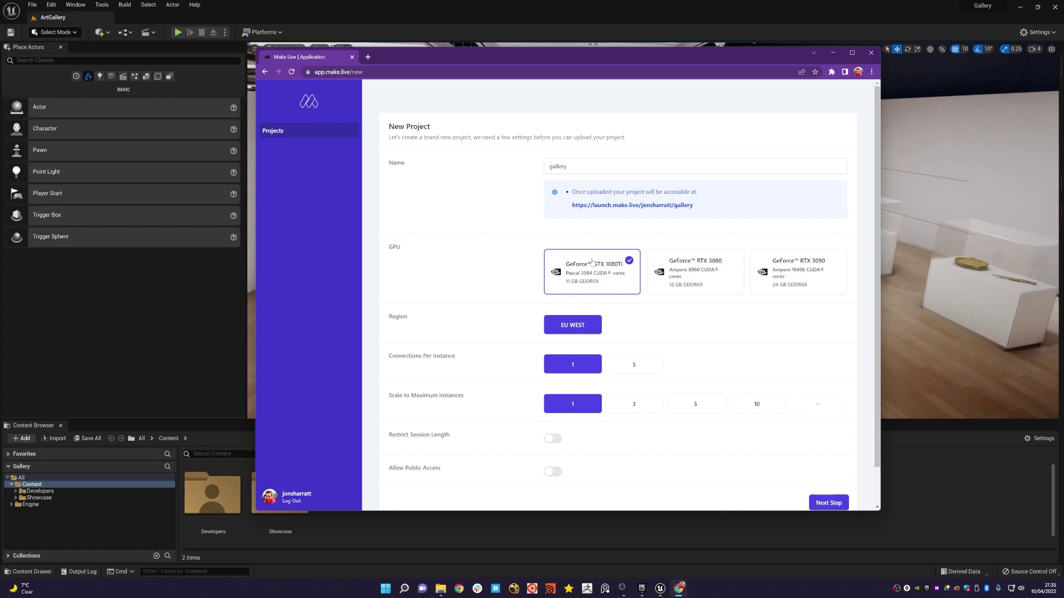
pyautogui.scroll(-1, 487, 283)
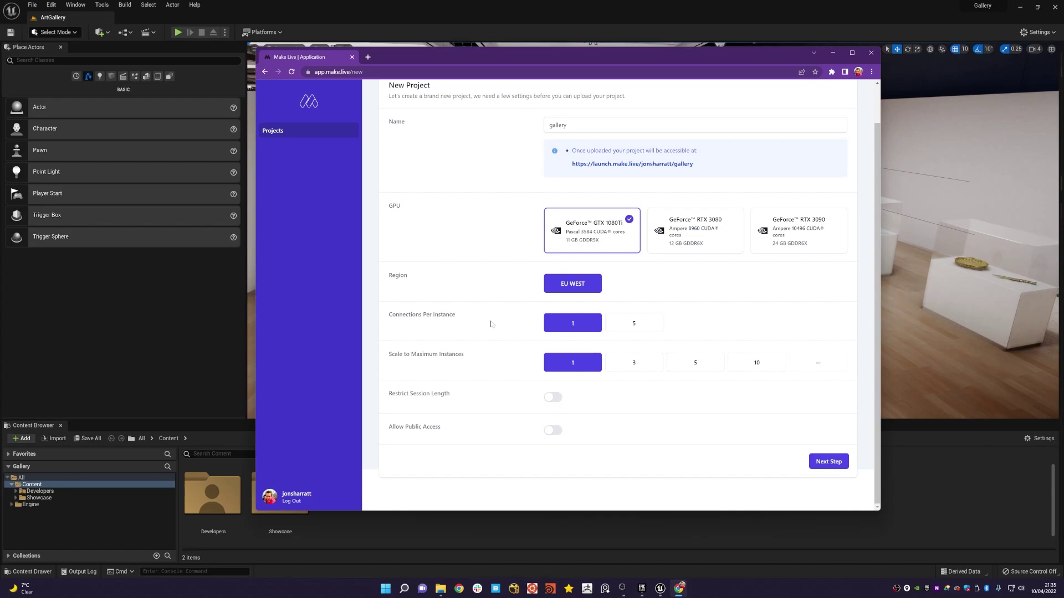
pyautogui.click(628, 365)
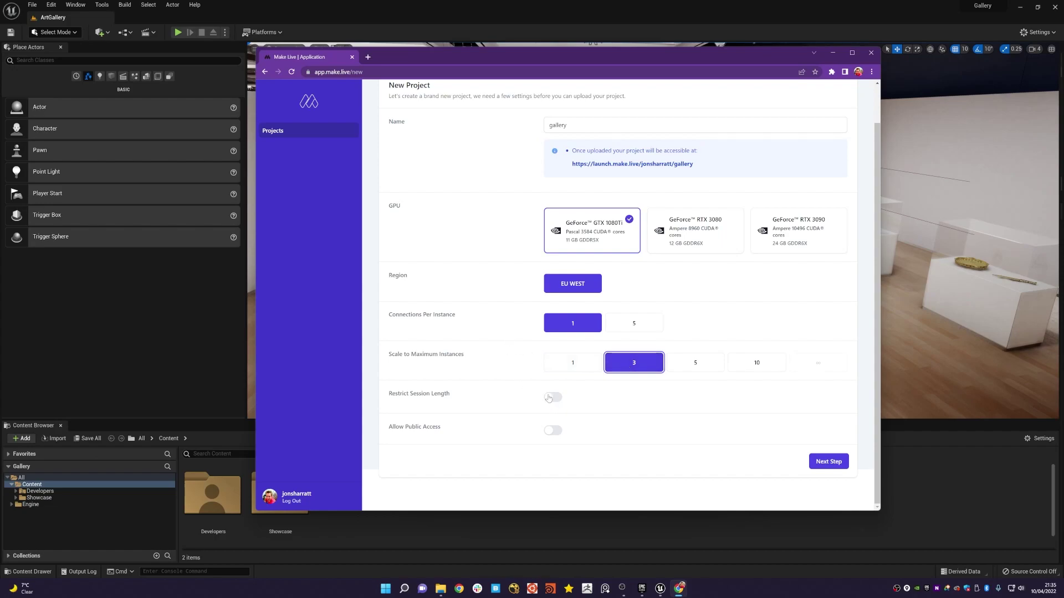
pyautogui.click(555, 430)
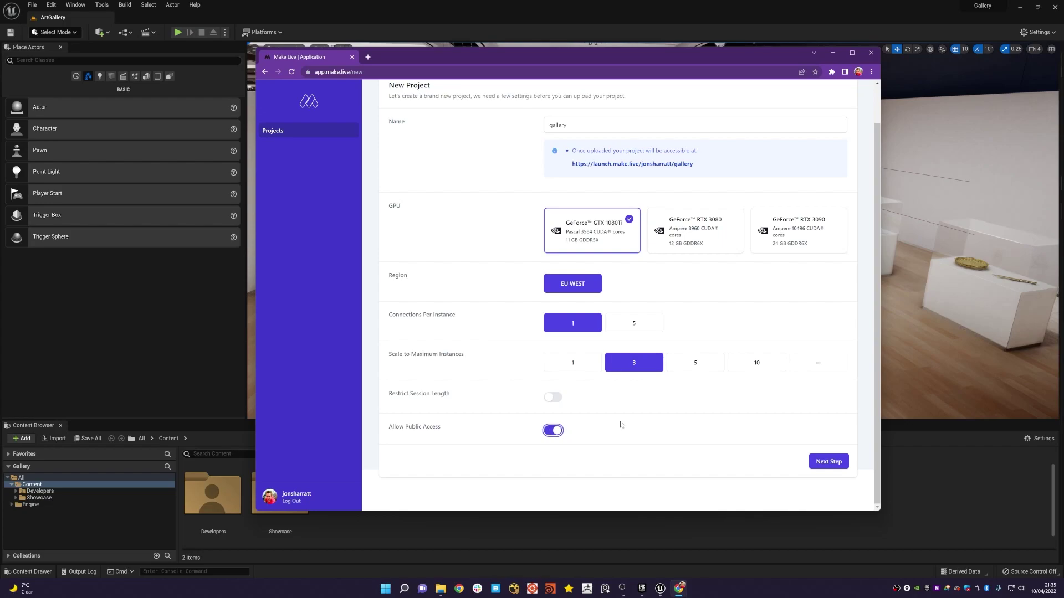
pyautogui.scroll(1, 649, 424)
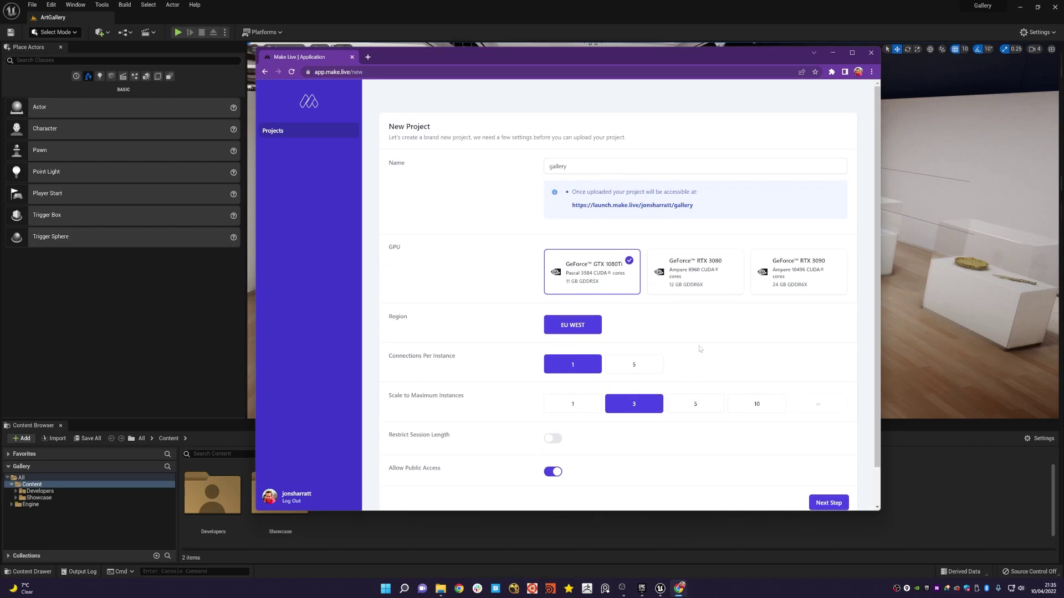
pyautogui.scroll(-1, 707, 357)
pyautogui.click(829, 461)
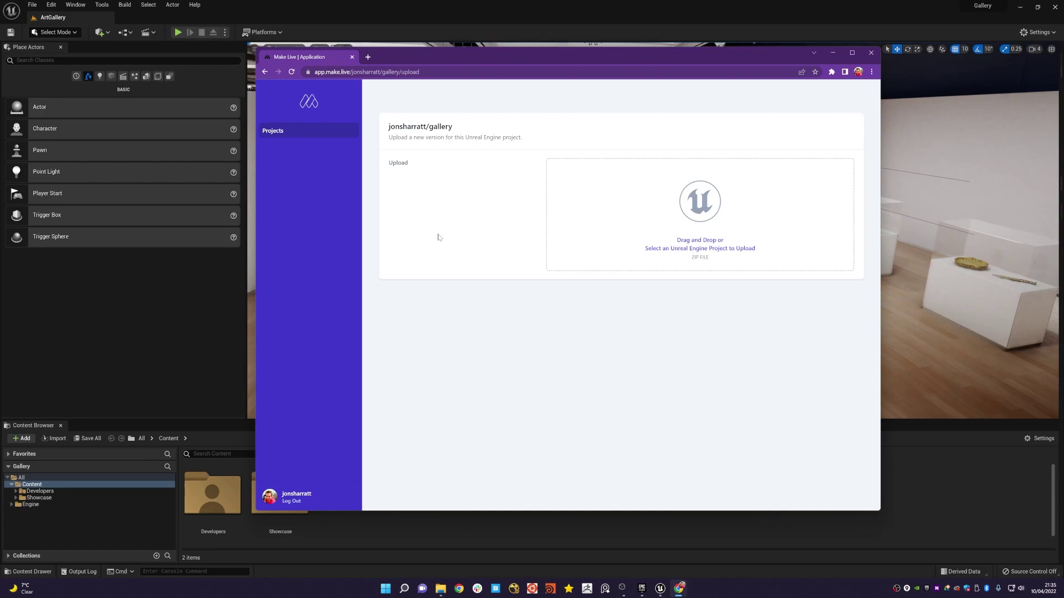
# Drop Gallery.zip from File Explorer onto the Make Live upload box and start uploading
pyautogui.click(441, 588)
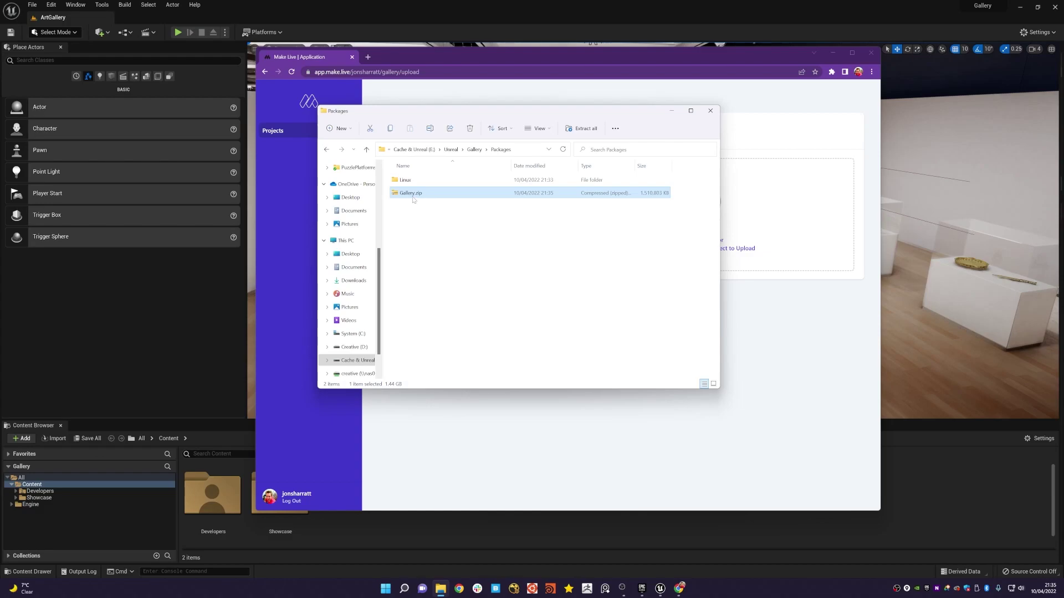
pyautogui.moveTo(424, 194); pyautogui.dragTo(759, 204)
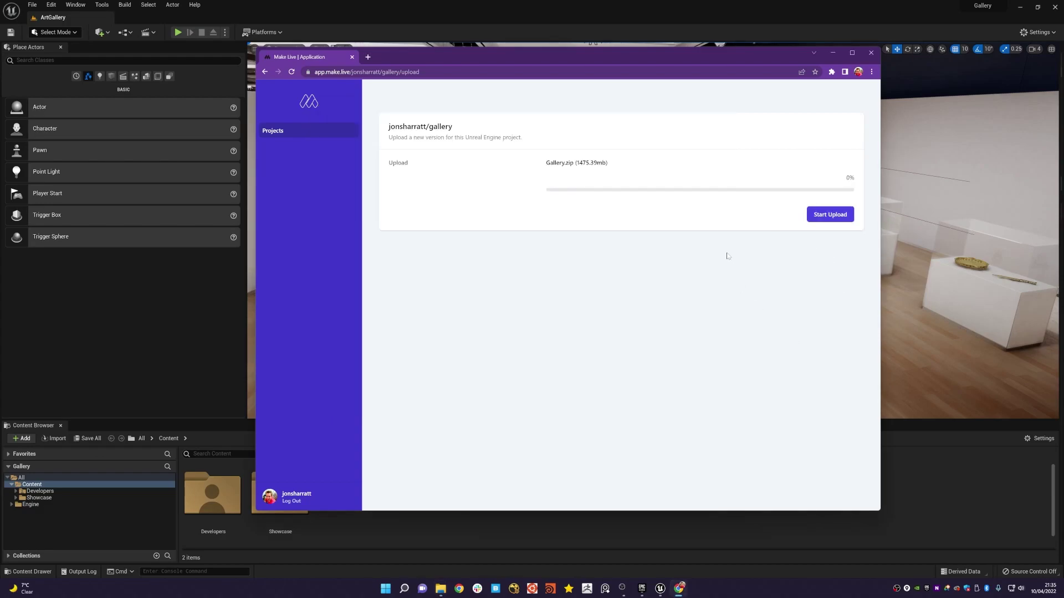
pyautogui.click(831, 216)
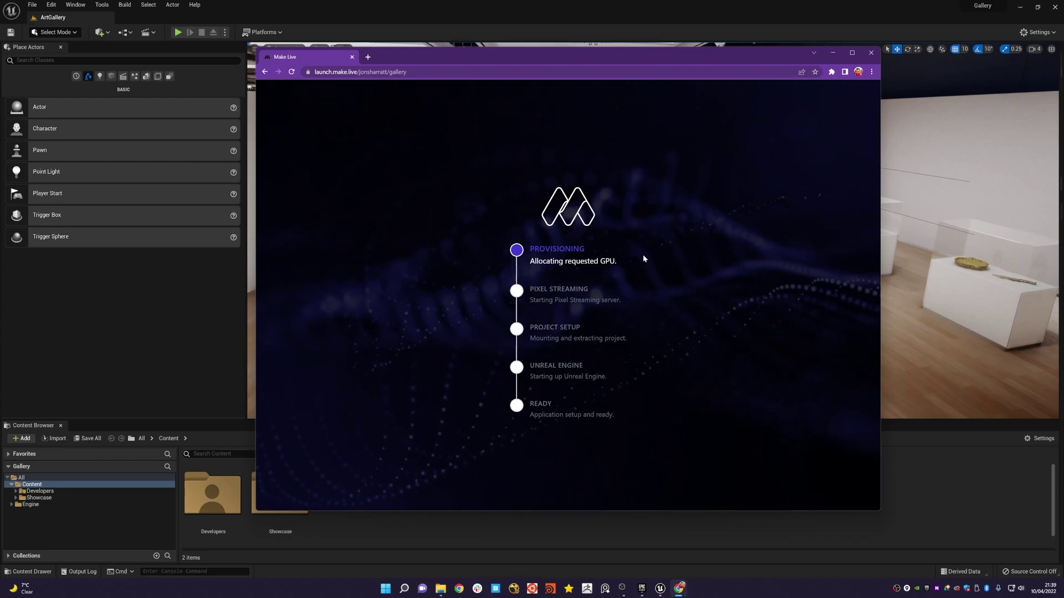
# Maximize the Chrome window so the Make Live launch page fills the screen
pyautogui.doubleClick(581, 54)
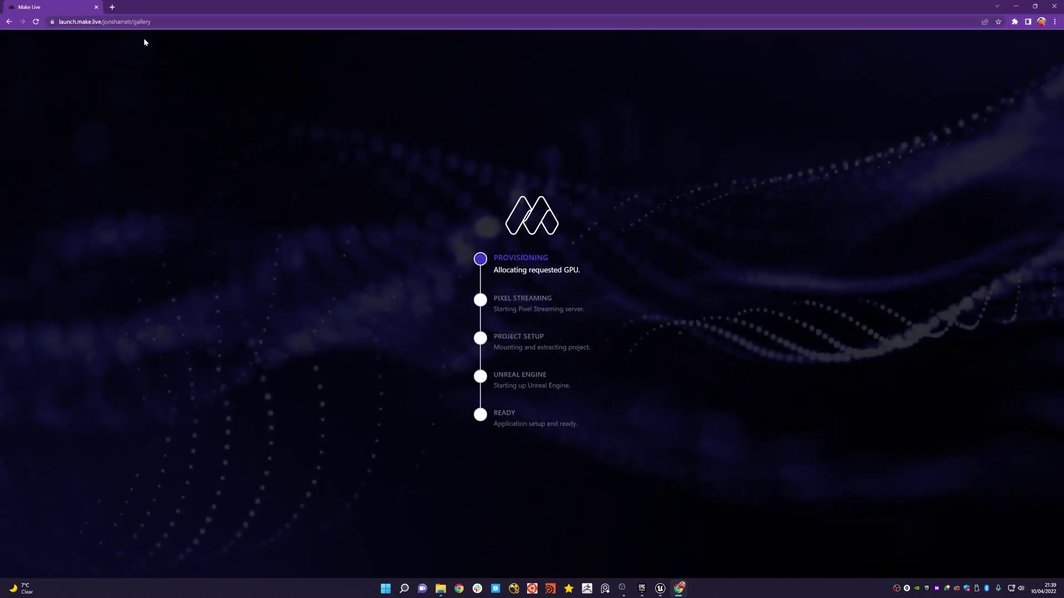